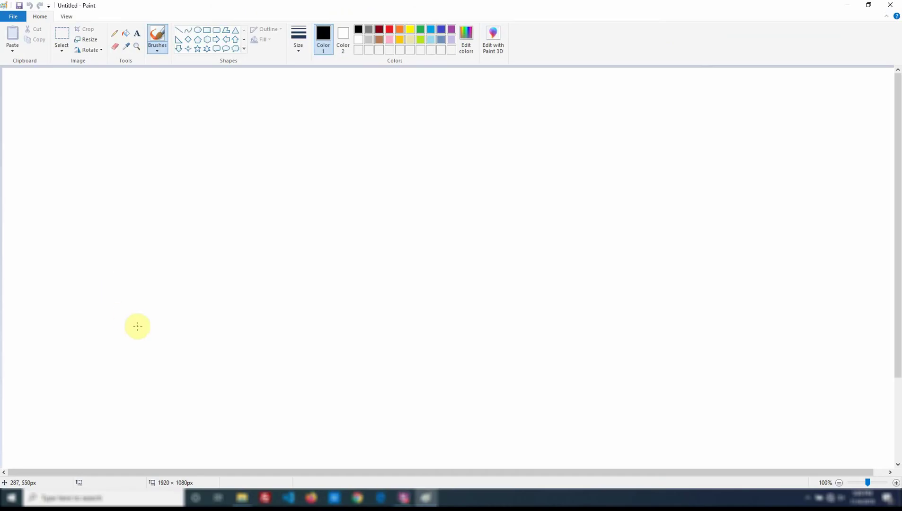
Step: Keep the canvas size at 1920 × 1080 pixels
click(90, 40)
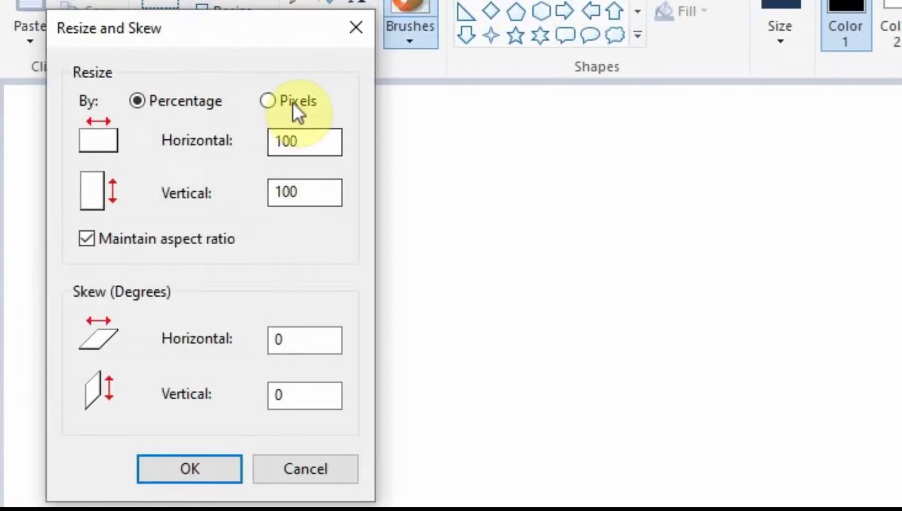
click(266, 97)
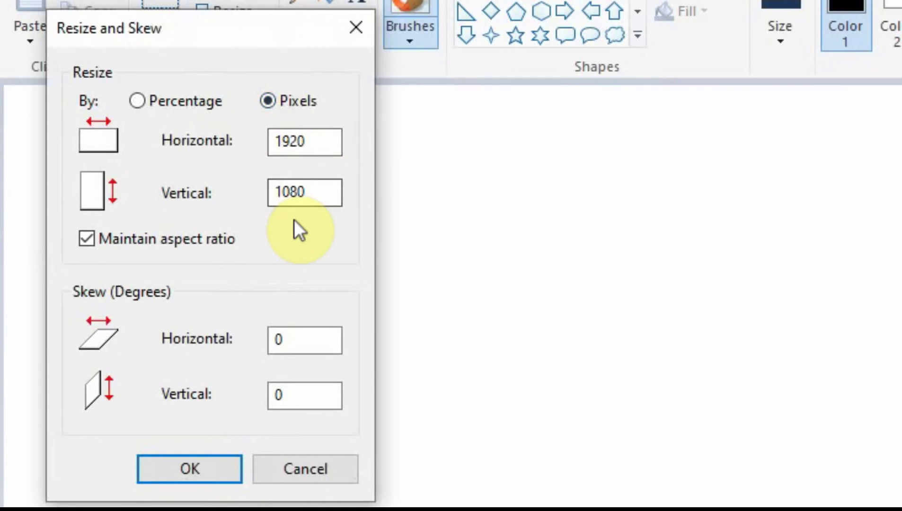
click(183, 470)
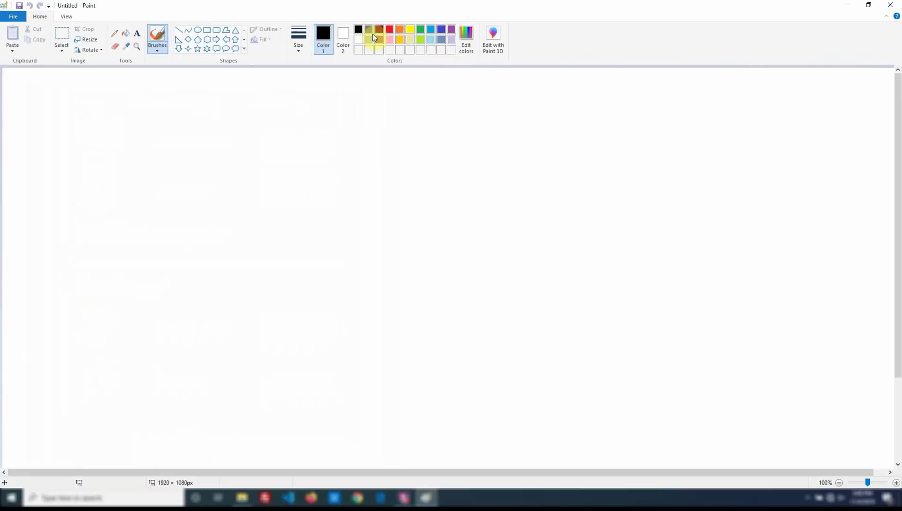
Step: Create a custom colour with Green 233, add it to the palette and make it Color 1
click(466, 38)
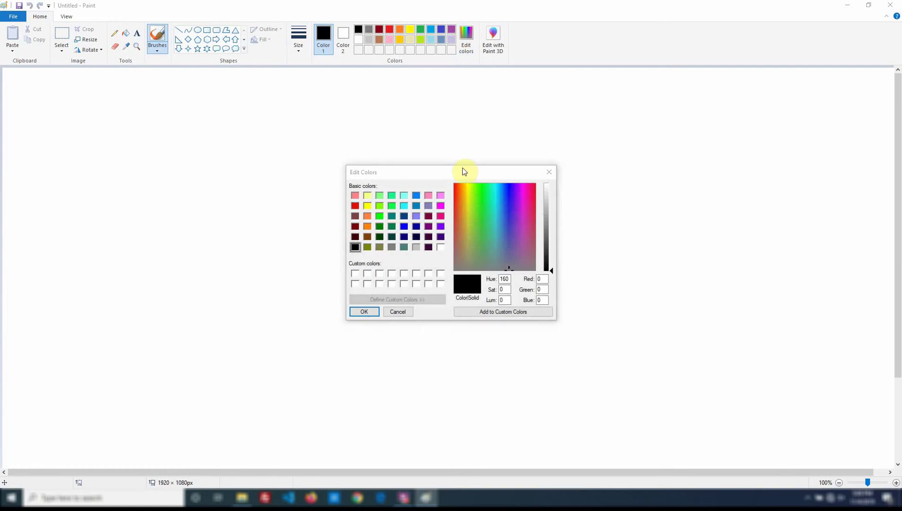
double_click(542, 289)
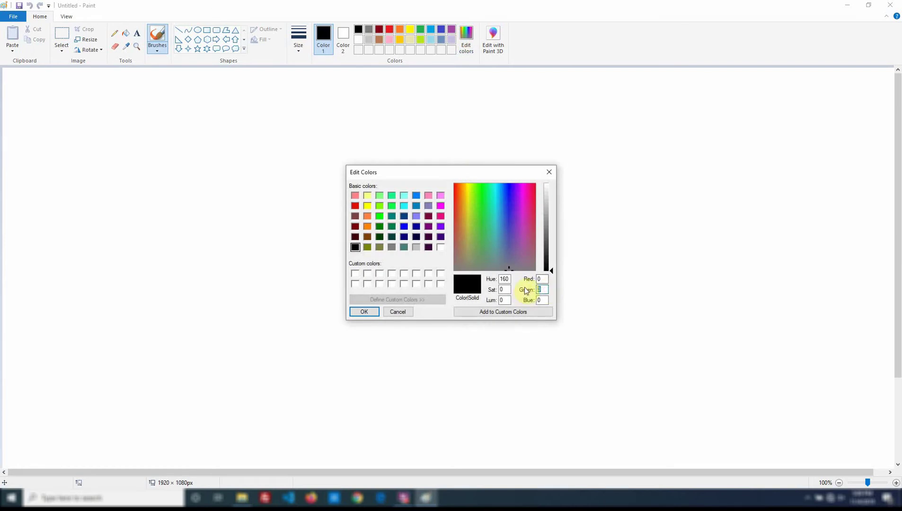
text(233)
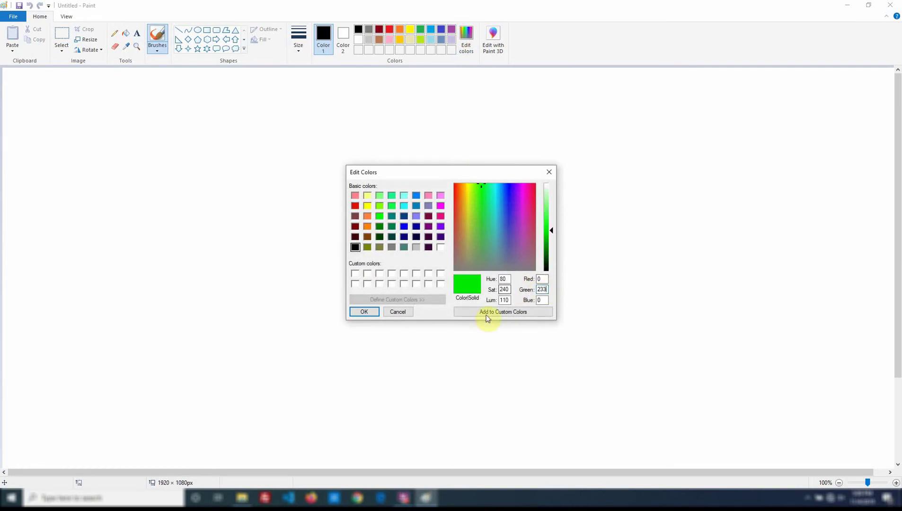
click(489, 314)
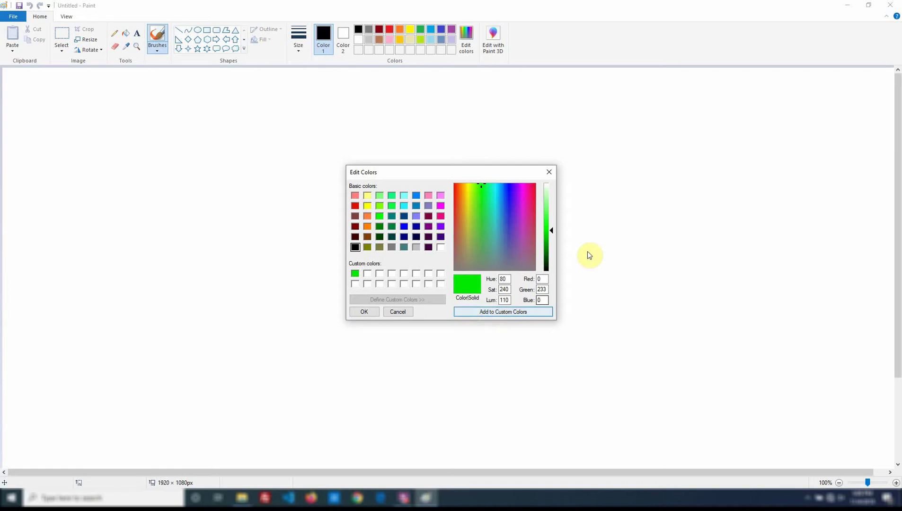
click(364, 312)
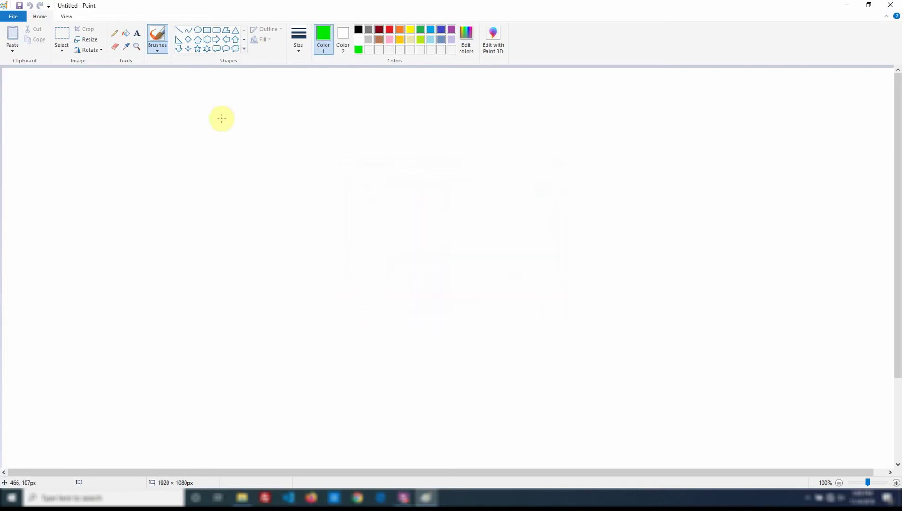
Step: Flood-fill the canvas green and type black text 'WELCOME TO' over 'CHEAP CONTROLS' on it
click(126, 33)
click(289, 169)
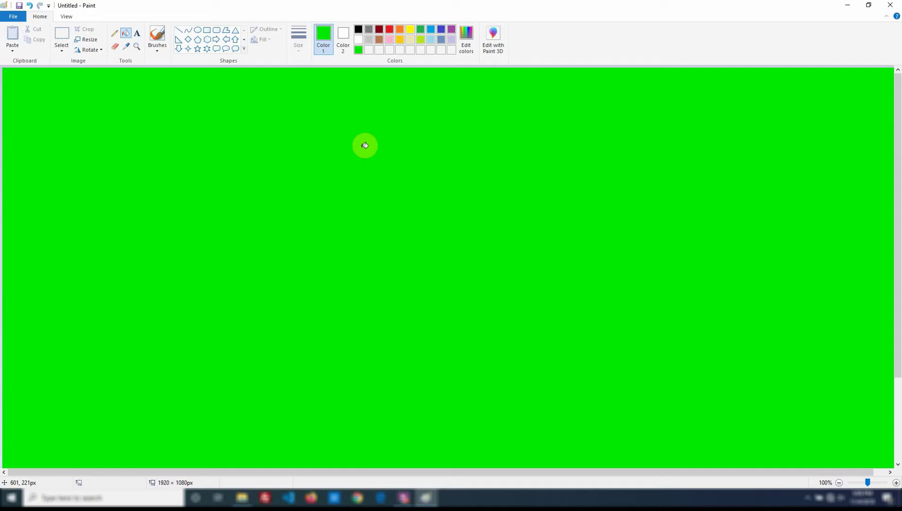
click(140, 35)
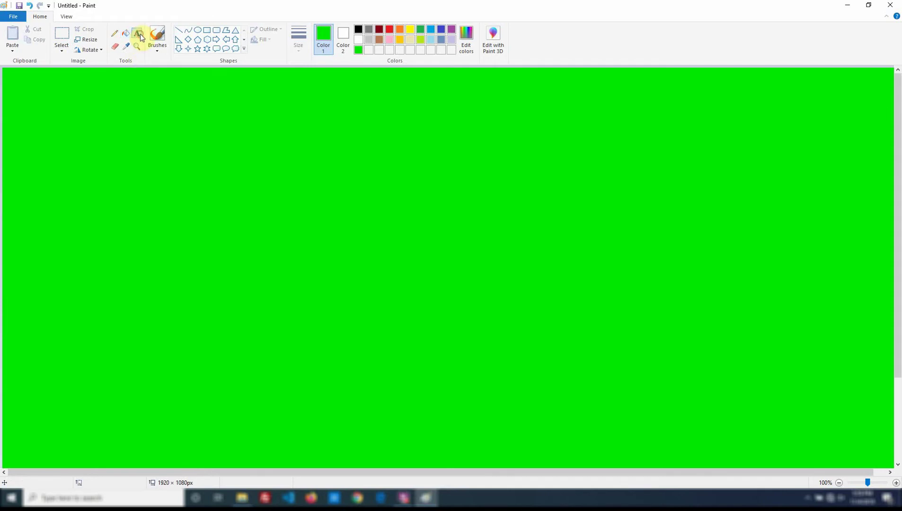
click(359, 29)
click(195, 189)
text(WELCOME TO)
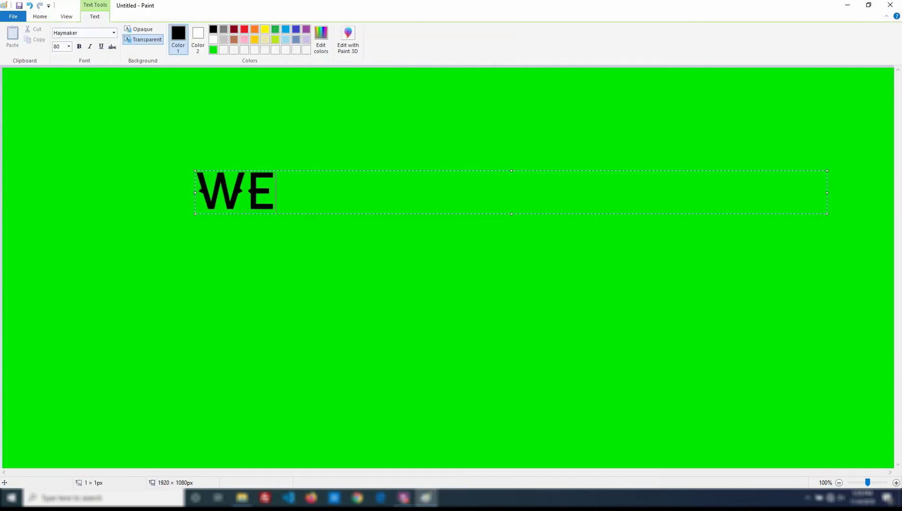
key(Return)
text(CHEAP CONTROLS)
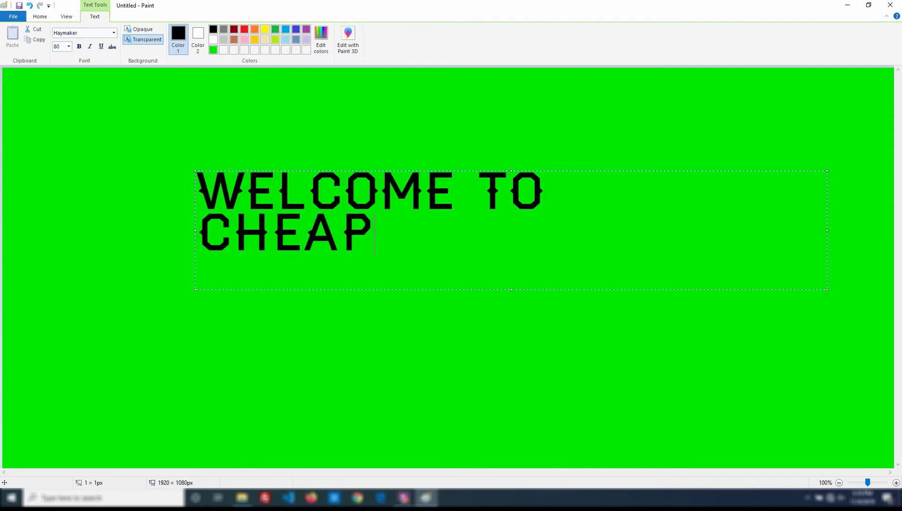
click(199, 190)
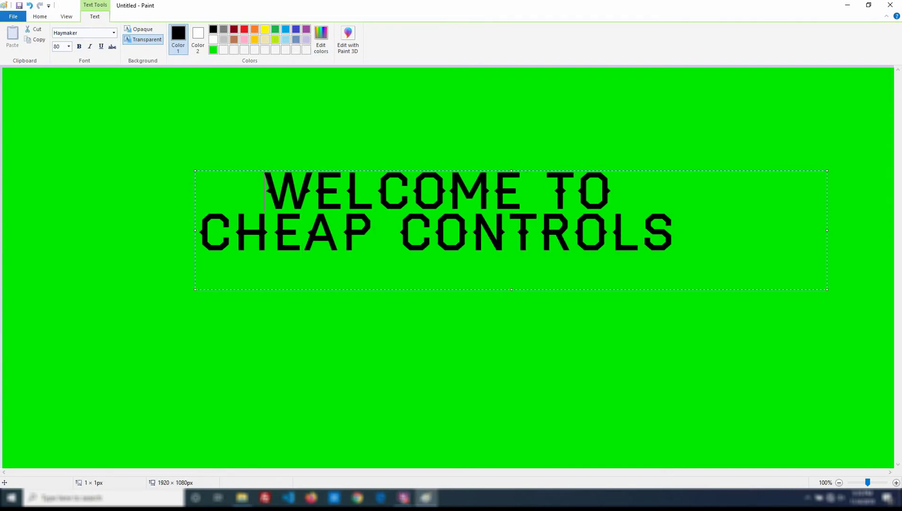
Step: Zoom out, trim the heading's text box to 528 px wide and shift it lower
click(67, 17)
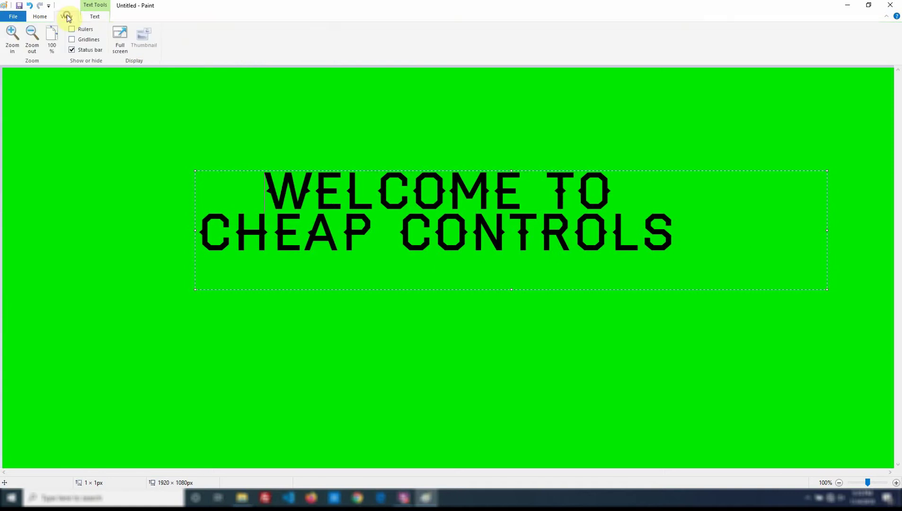
click(32, 35)
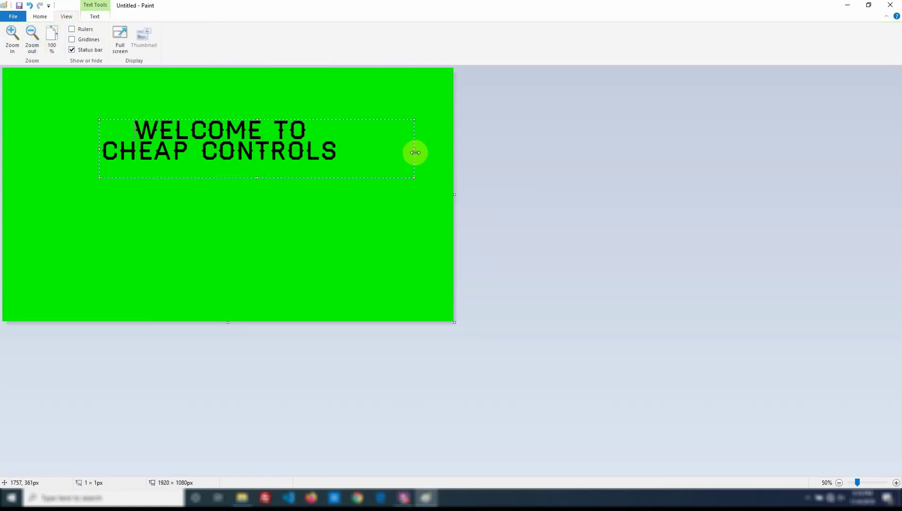
drag(415, 152, 345, 148)
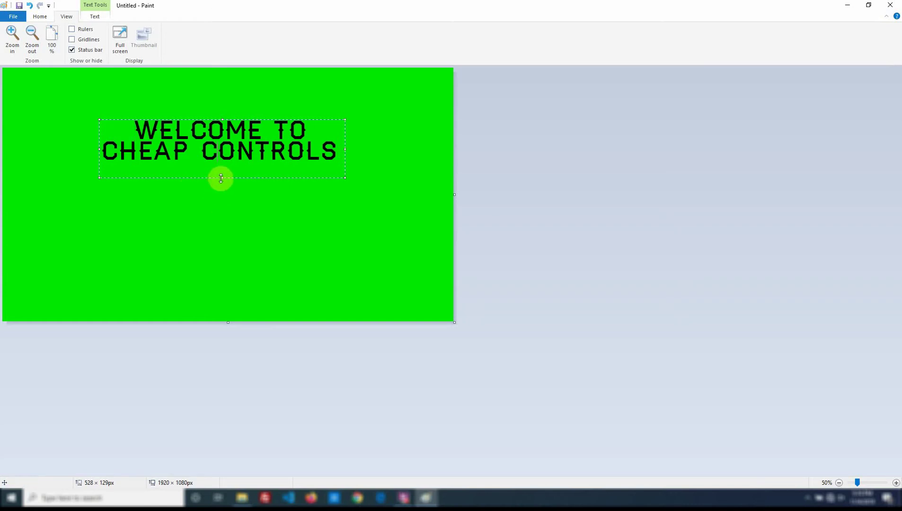
drag(221, 177, 220, 211)
drag(222, 120, 227, 152)
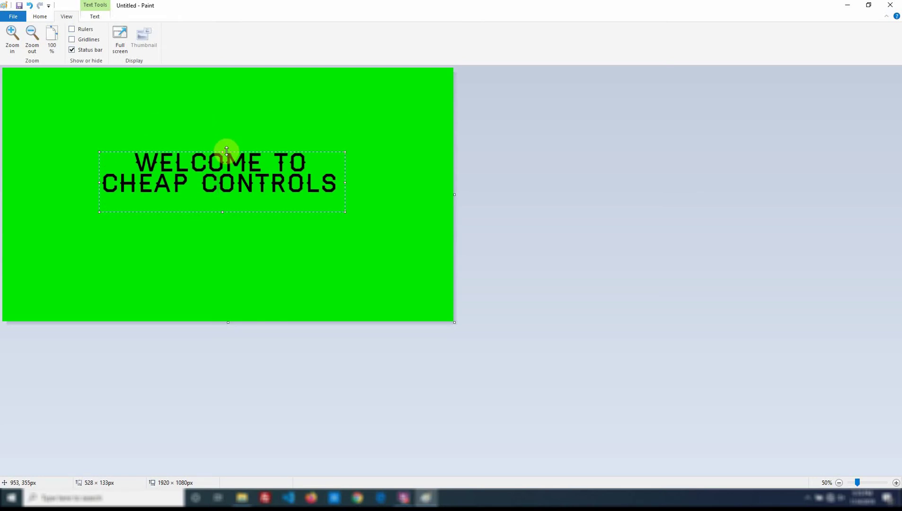
Step: Save the image as a JPEG picture named 'test bg' in FlashBack Tutorial #2
click(15, 18)
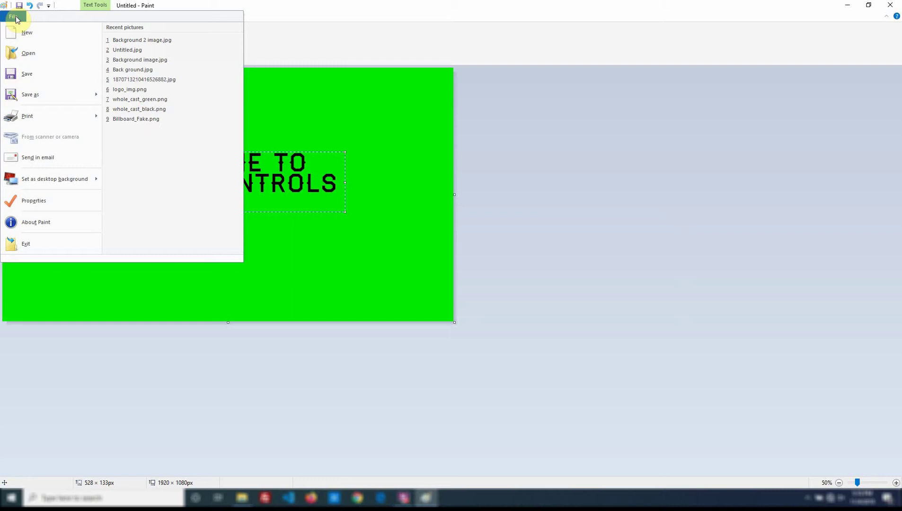
mouse_move(14, 94)
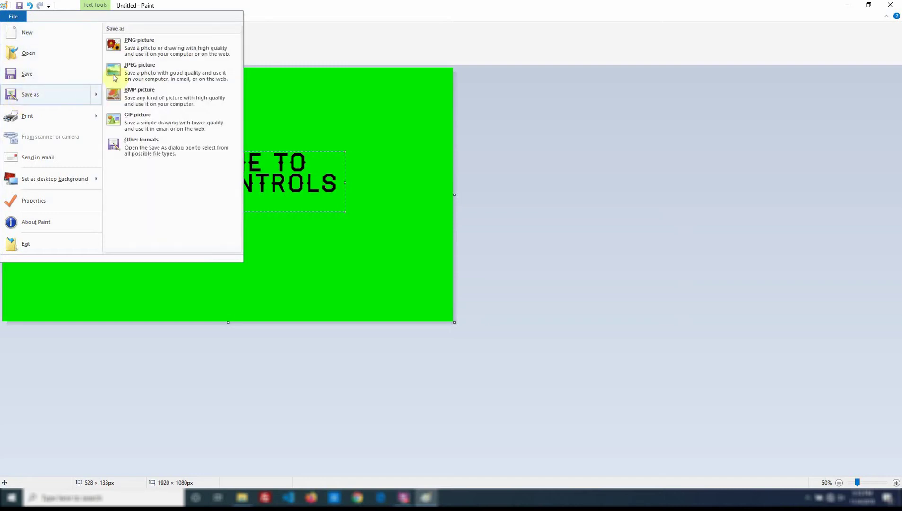
click(141, 69)
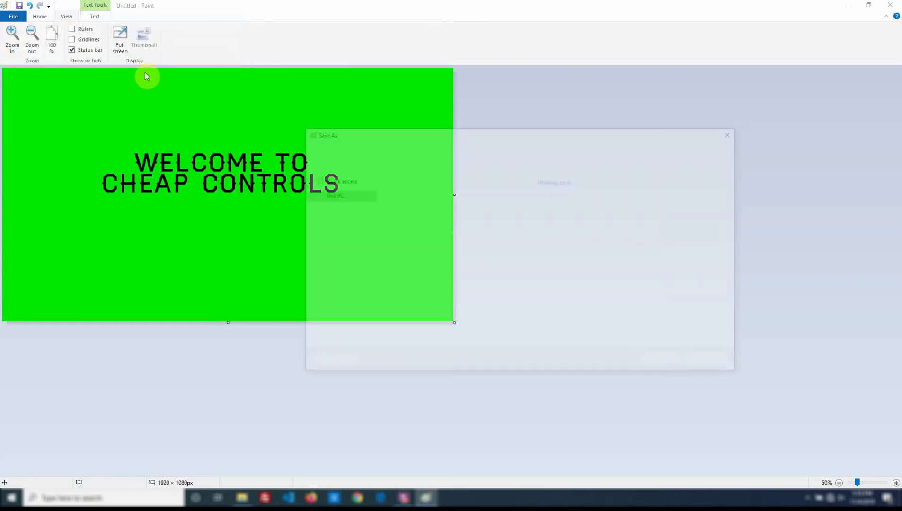
click(368, 330)
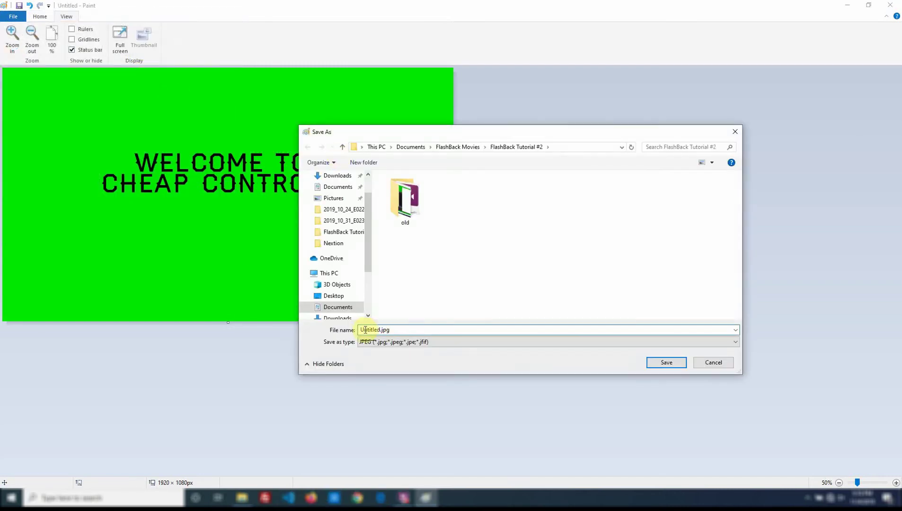
drag(369, 330, 382, 330)
text(test bg)
click(672, 363)
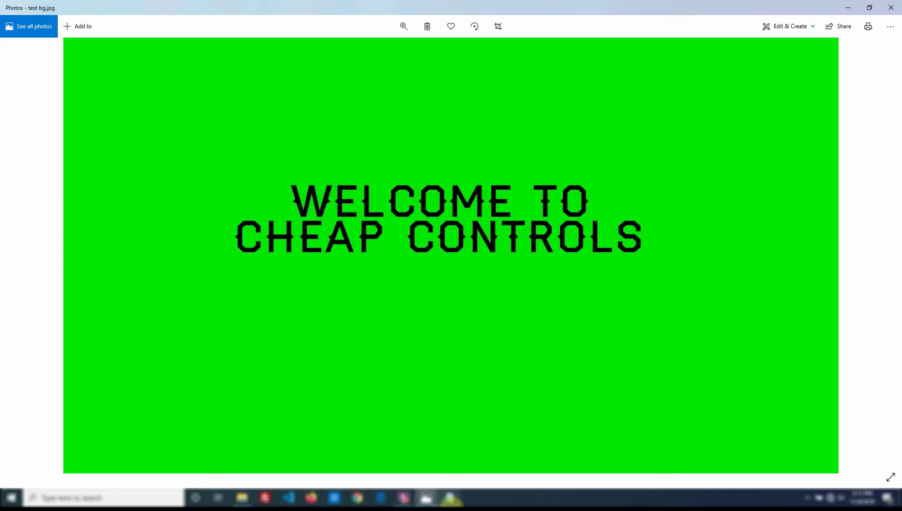
Step: Bring up Notepad and type 'This is a test'
click(449, 498)
drag(631, 63, 636, 73)
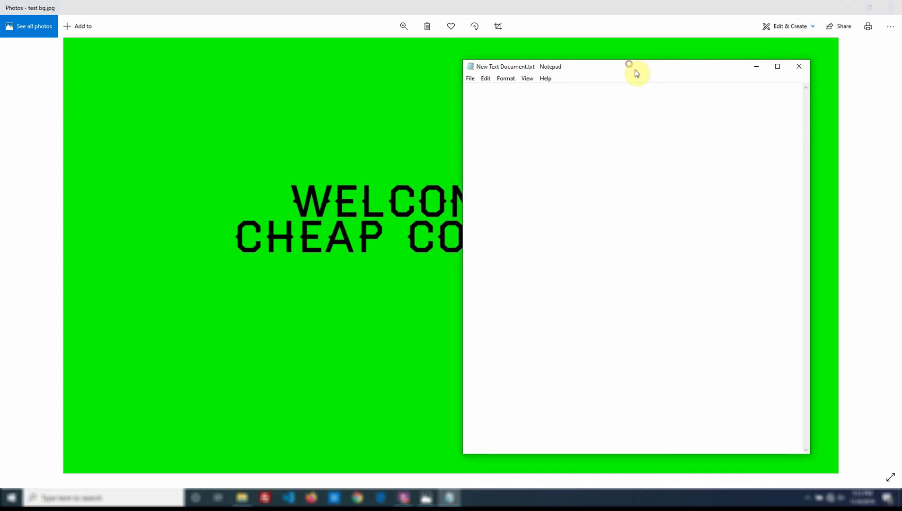
click(555, 111)
text(This is a tes)
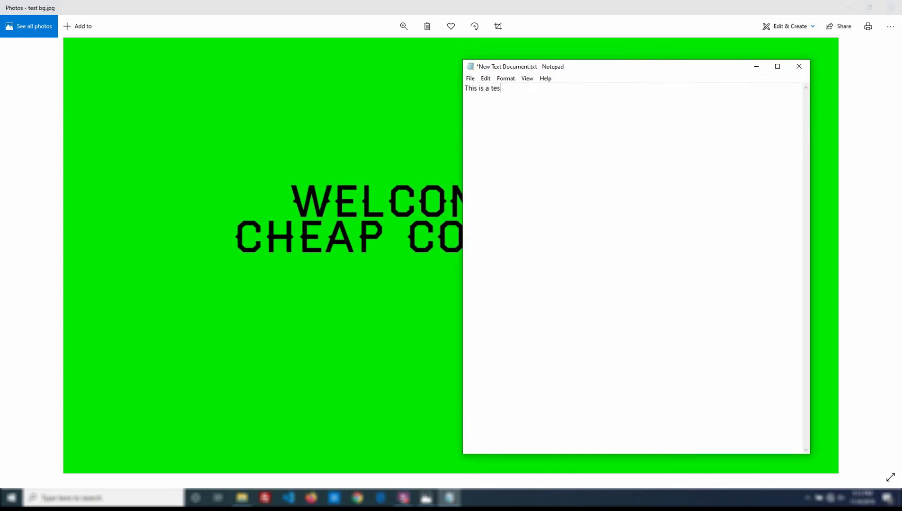
text(t)
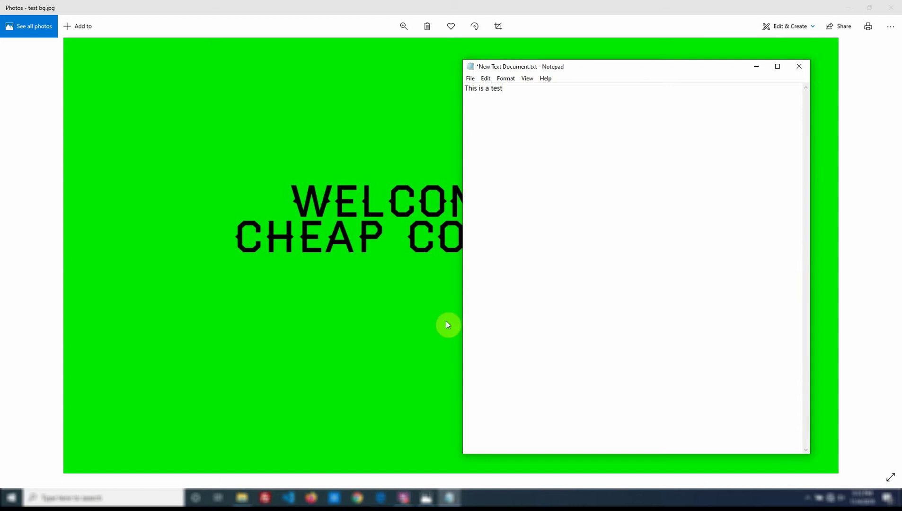
Step: Shrink and reposition the FlashBack Tutorial #2 folder window, then stop recording to save Part1.fbr
click(242, 498)
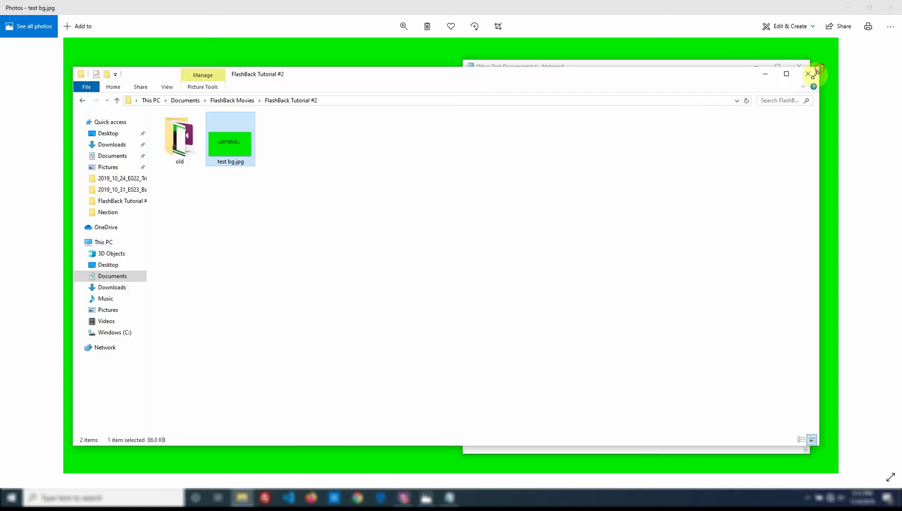
drag(817, 71, 397, 159)
drag(296, 170, 344, 146)
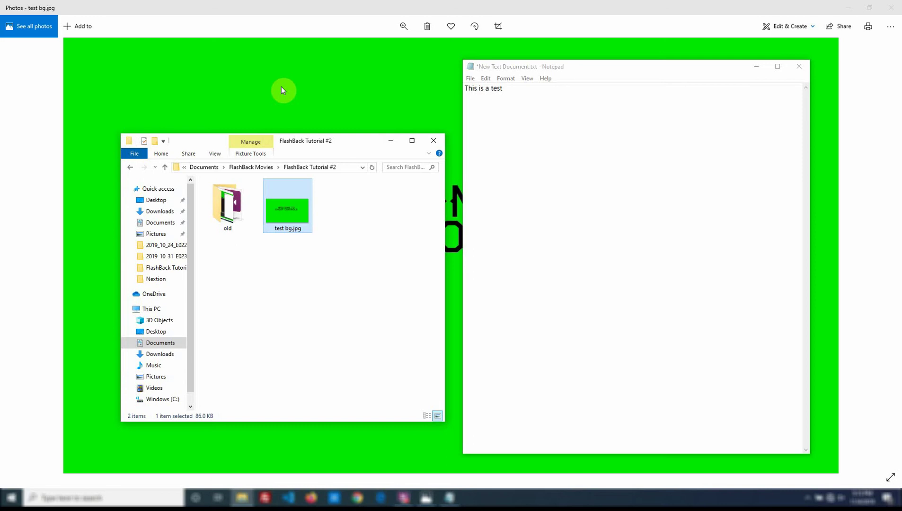
click(404, 497)
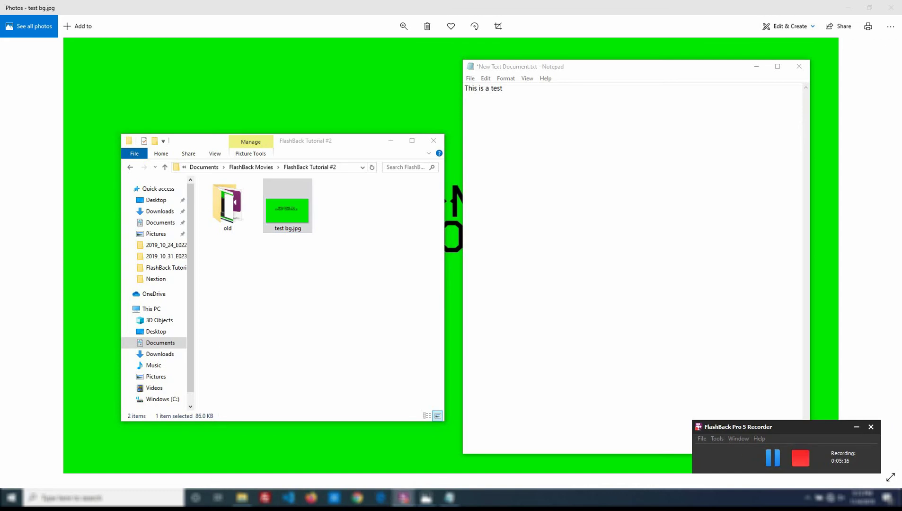
click(801, 458)
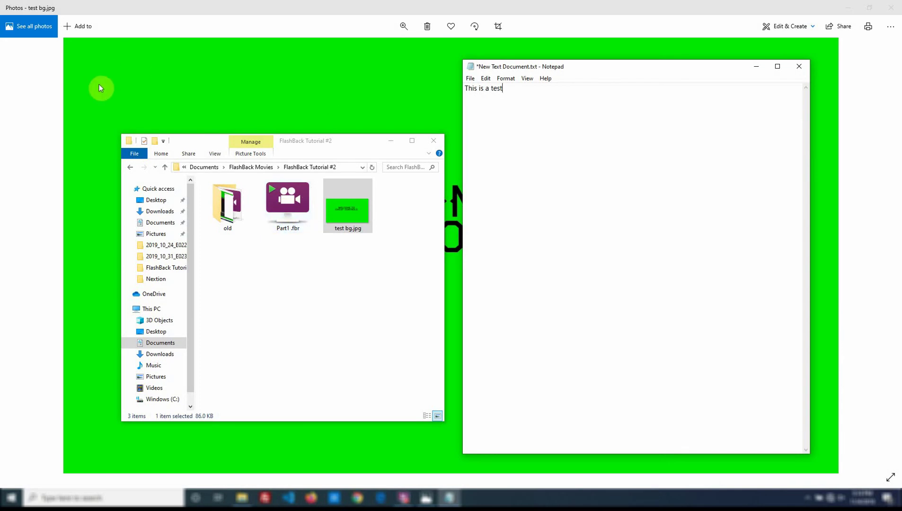
Step: Double-click Part1.fbr in the FlashBack Tutorial #2 folder to load it in the player
click(288, 207)
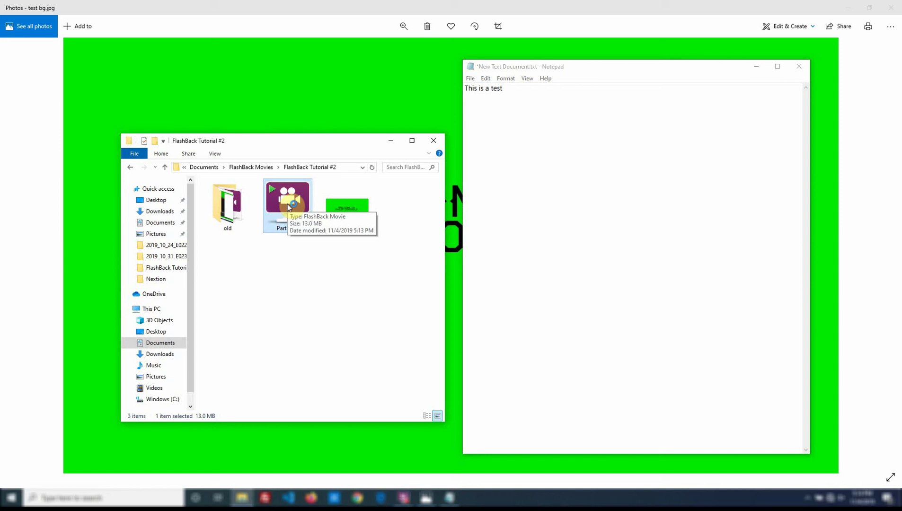
double_click(288, 207)
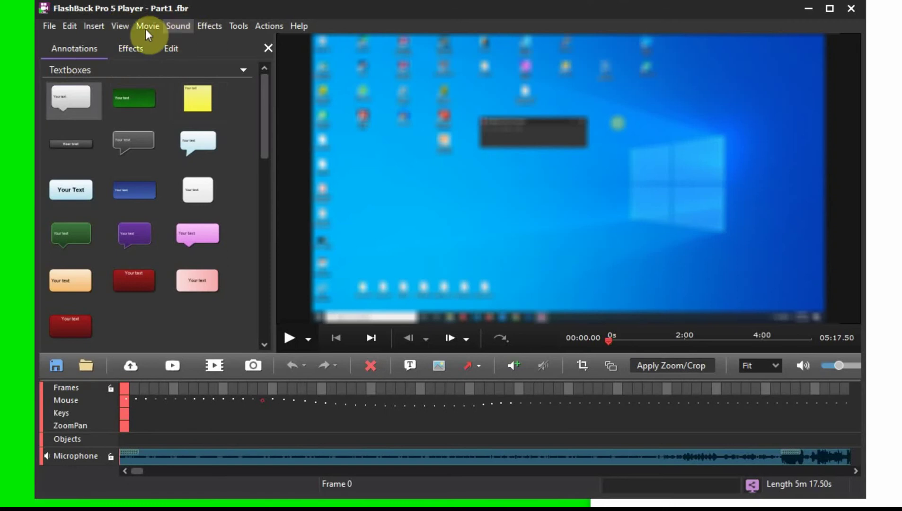
Step: Insert test bg.jpg as an image object positioned at Left 0, Top 0
click(97, 26)
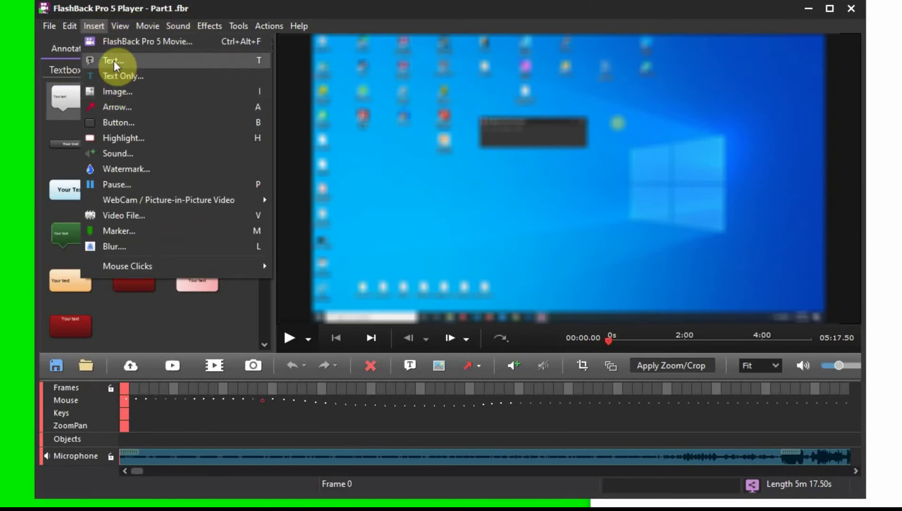
click(120, 92)
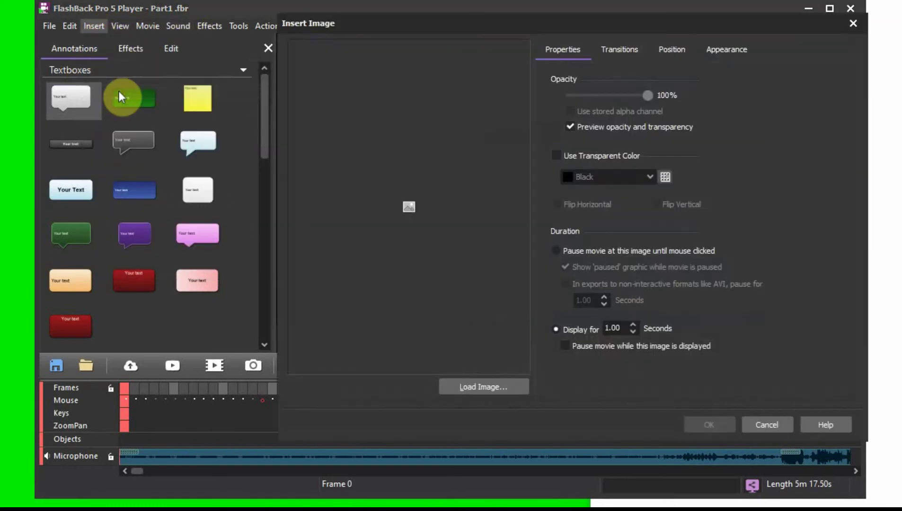
click(472, 387)
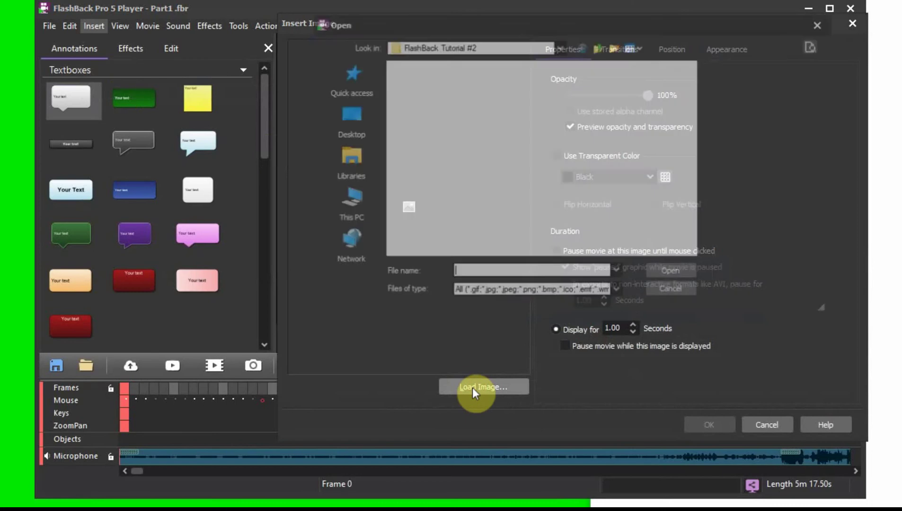
click(504, 107)
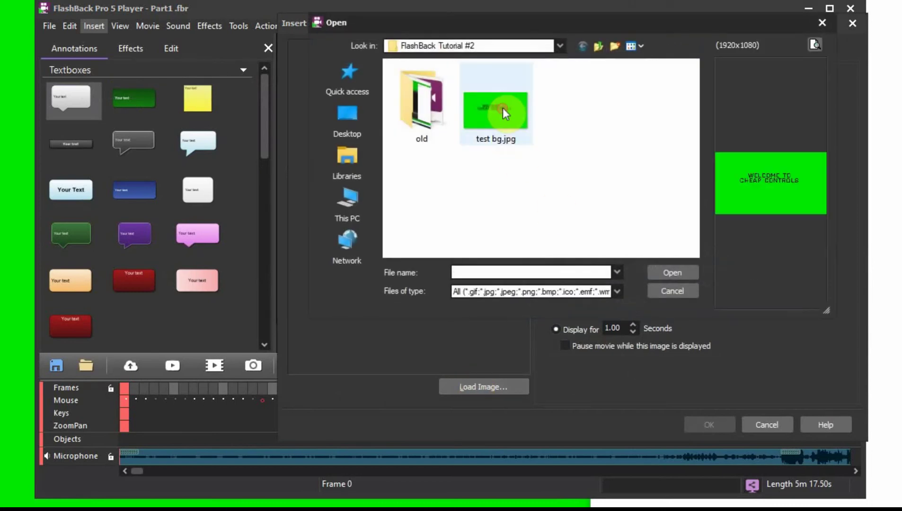
double_click(502, 107)
click(680, 48)
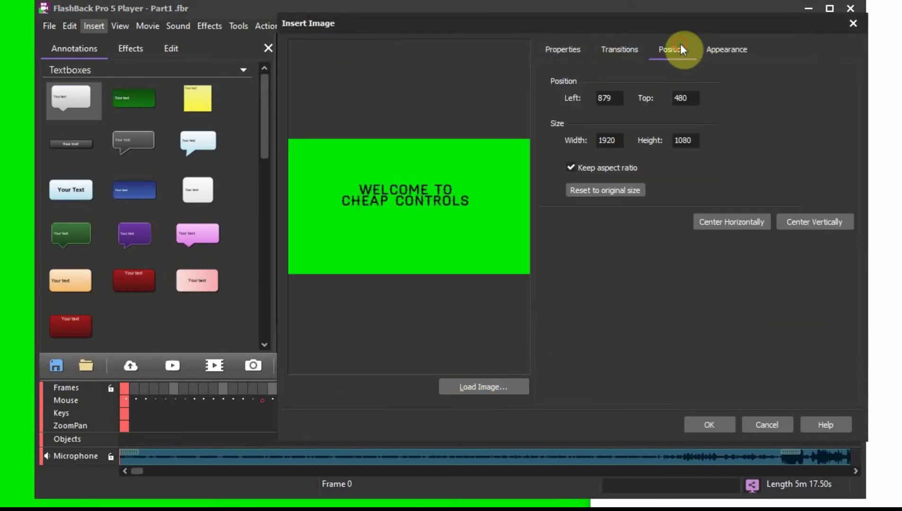
click(714, 219)
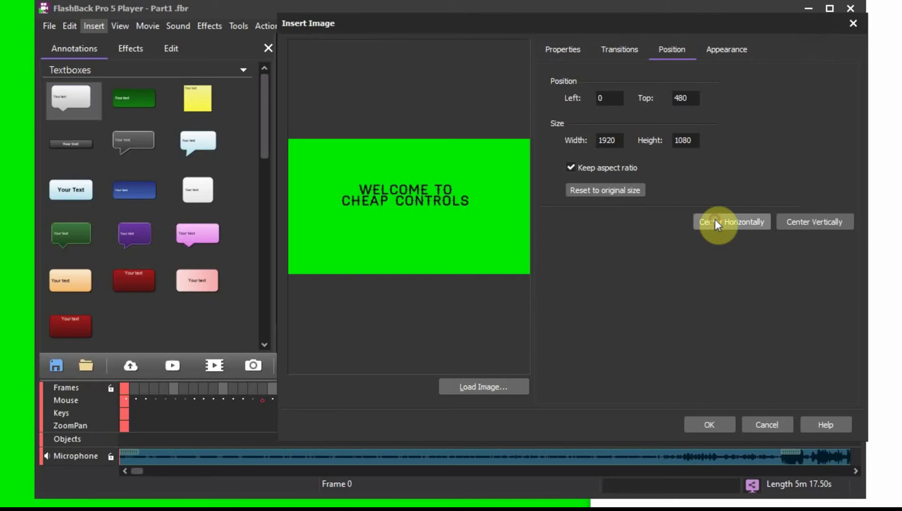
click(814, 221)
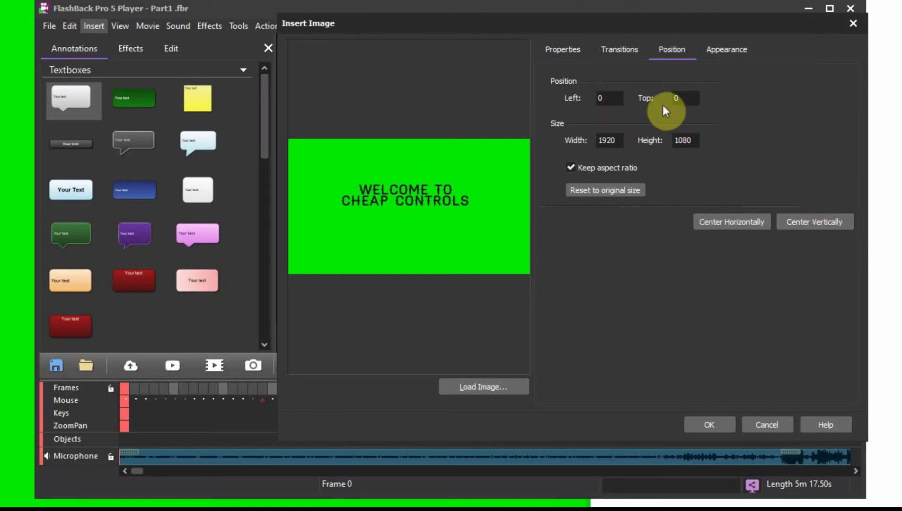
click(705, 423)
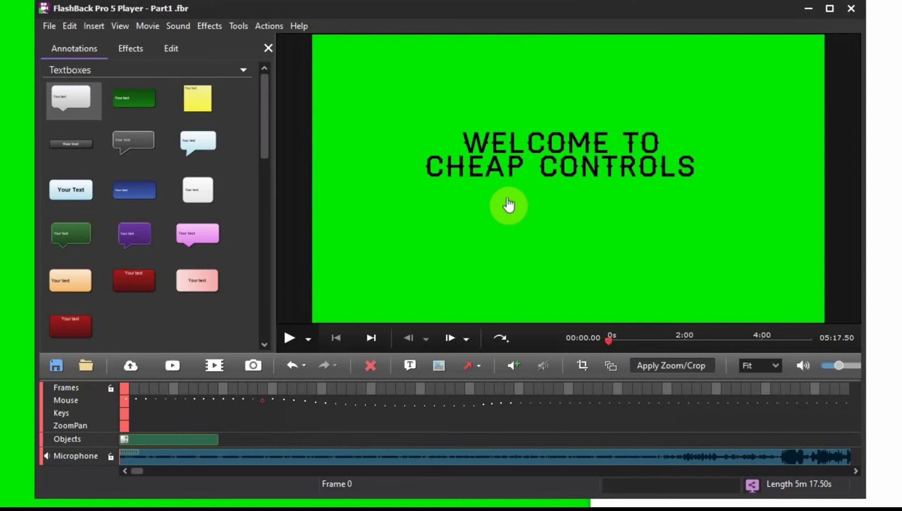
Step: Stretch the image clip across most of the timeline and preview playback up to 00:05.50
click(214, 439)
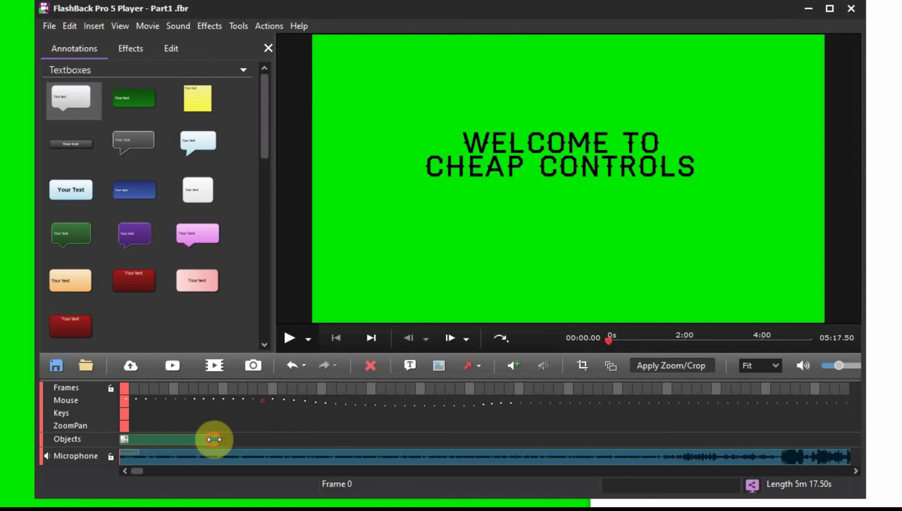
drag(214, 439, 780, 439)
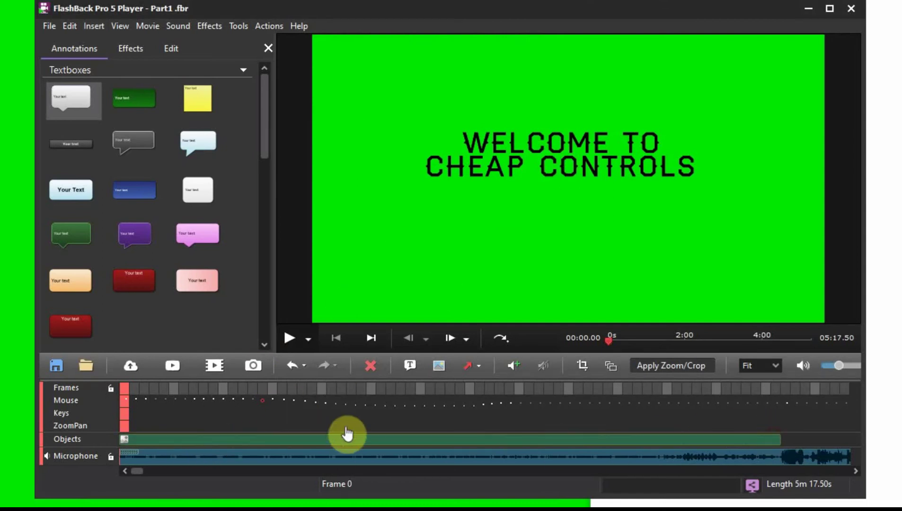
click(291, 330)
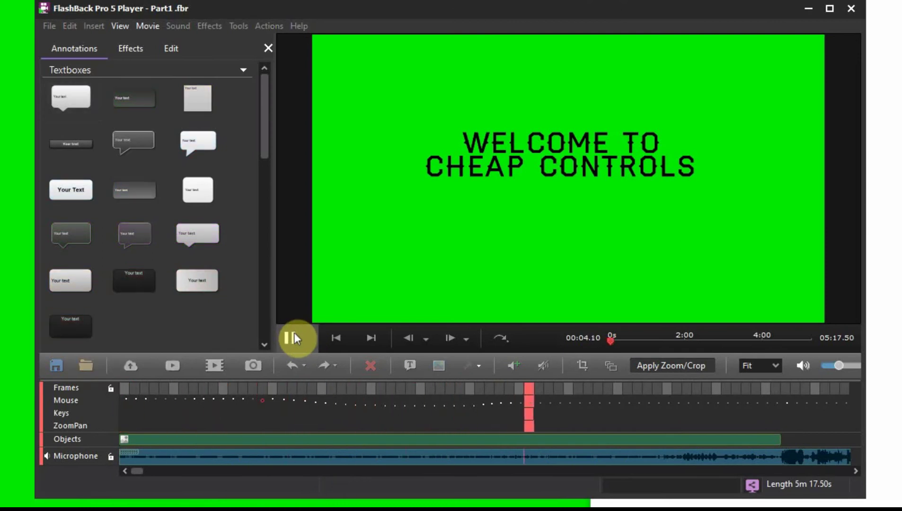
click(293, 332)
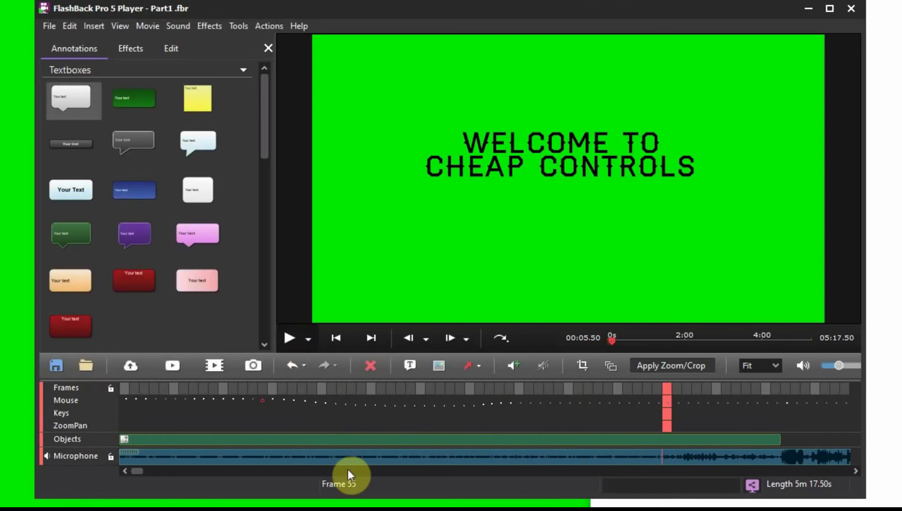
drag(140, 471, 372, 481)
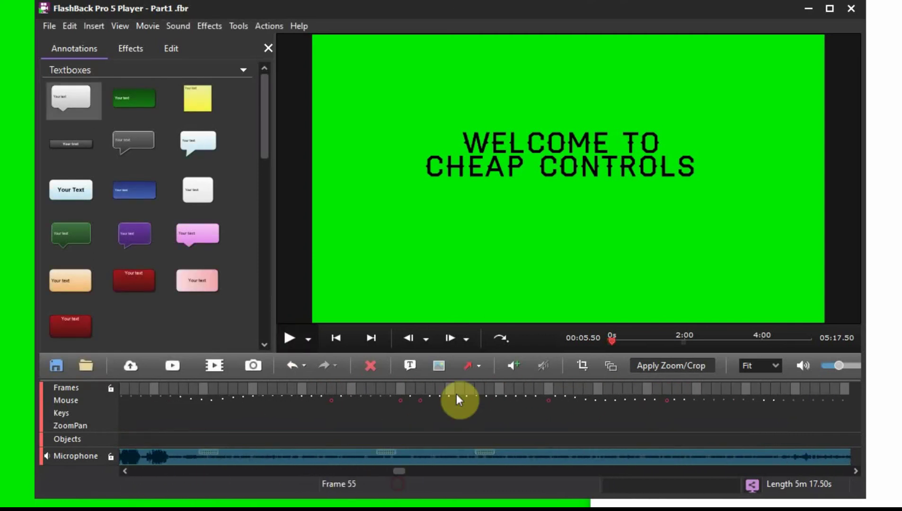
Step: Step along the timeline to frame 2559 (04:15.90), where Explorer and Notepad sit over the image
click(470, 388)
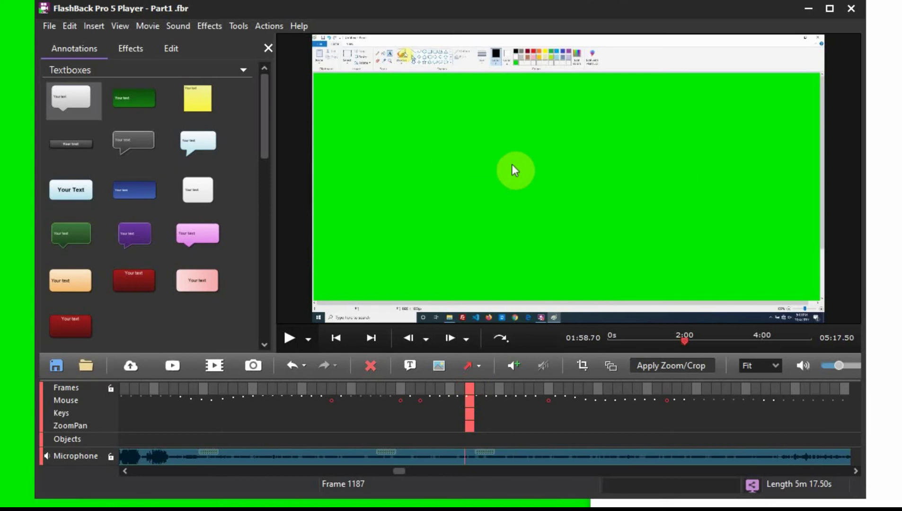
drag(398, 472, 420, 479)
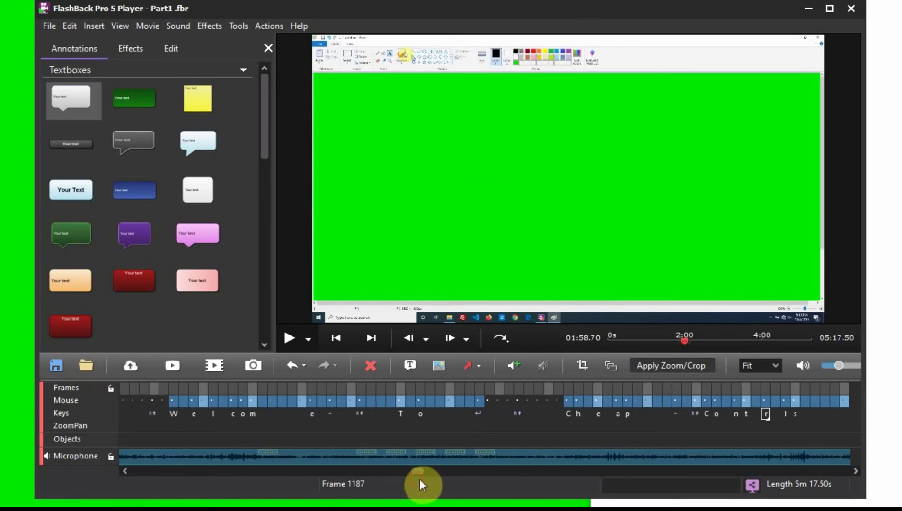
click(577, 397)
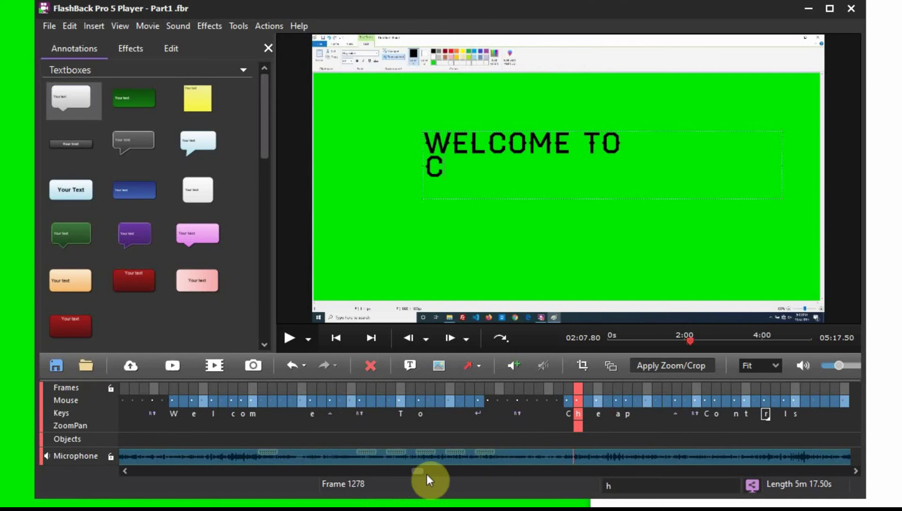
drag(418, 471, 583, 474)
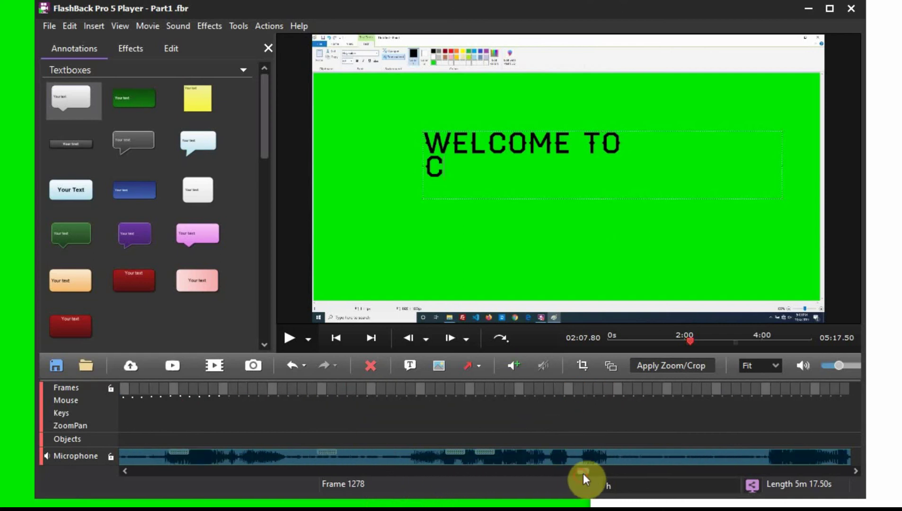
click(625, 387)
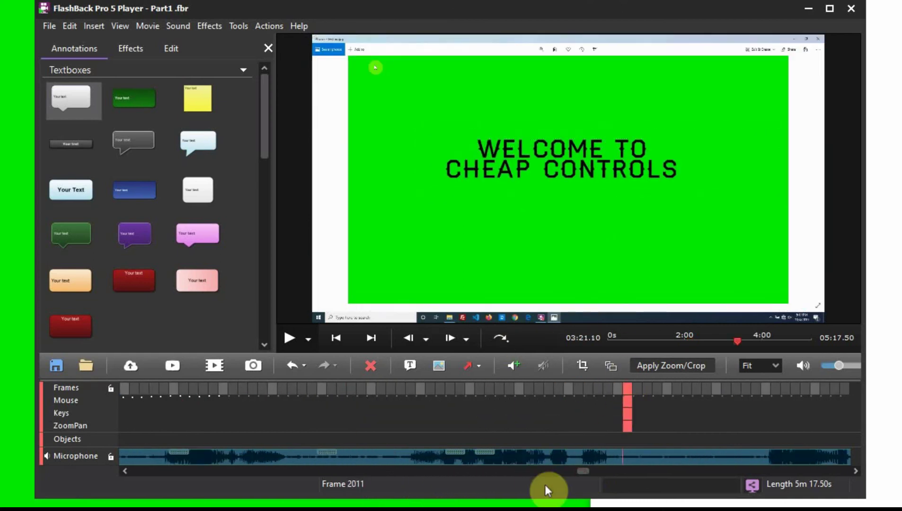
scroll(592, 455, down, 3)
click(695, 396)
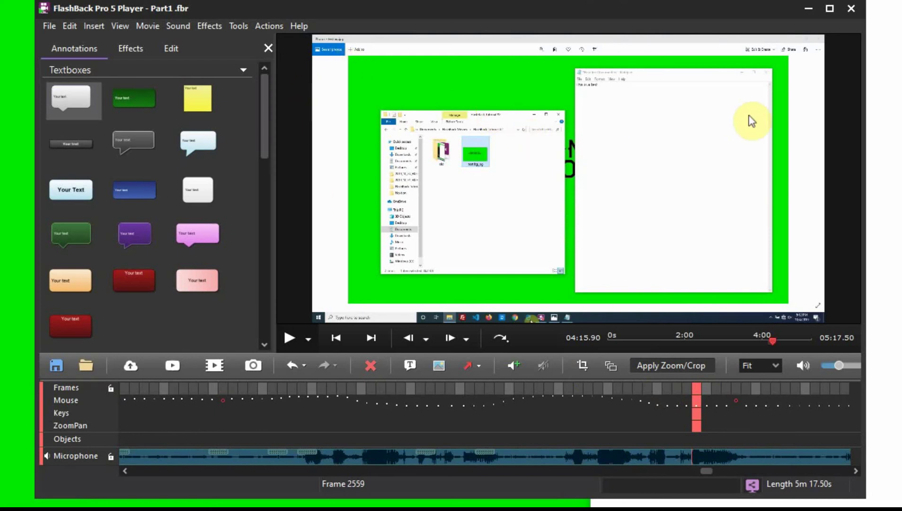
Step: Add a Zoom/Pan keyframe at frame 2559 and fit the crop rectangle over the green area
click(610, 367)
click(574, 397)
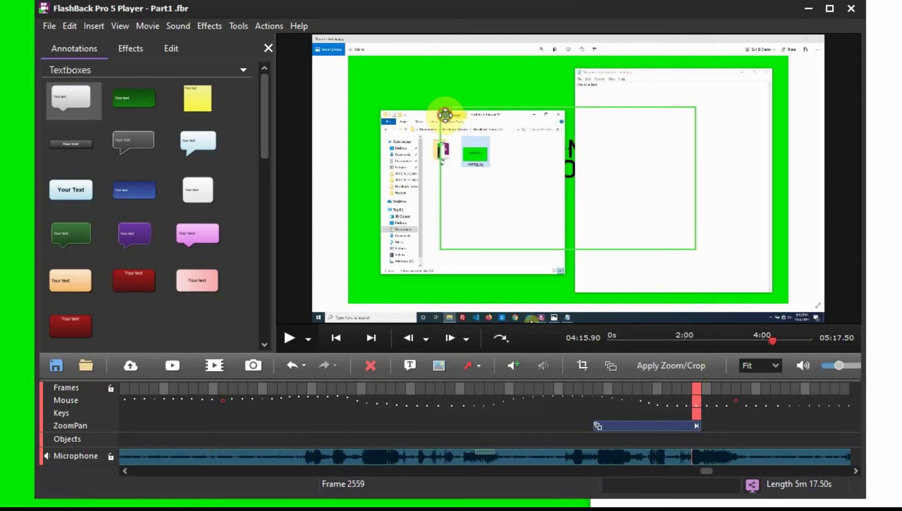
drag(441, 104, 356, 72)
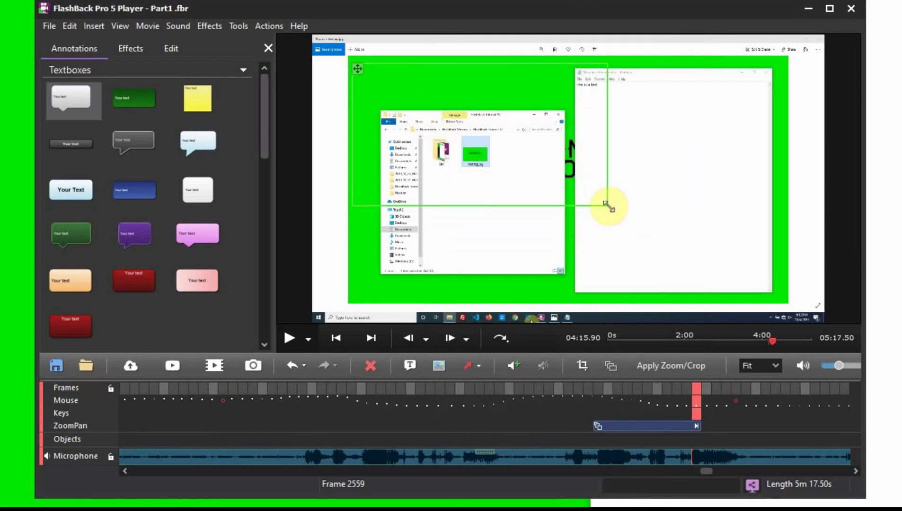
drag(606, 204, 788, 275)
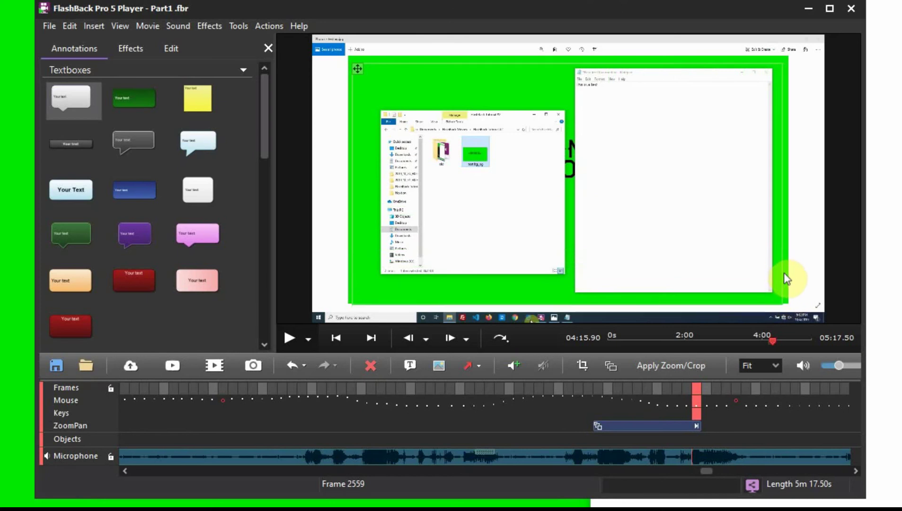
click(785, 273)
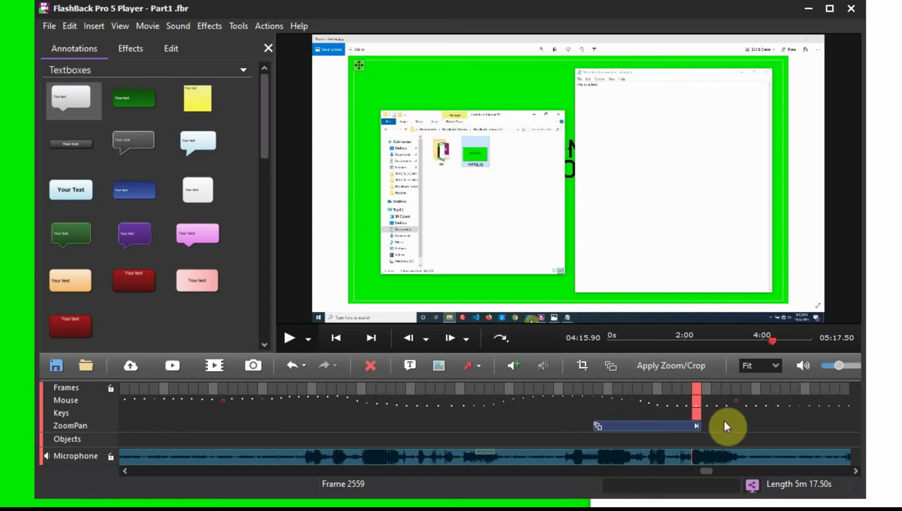
click(668, 366)
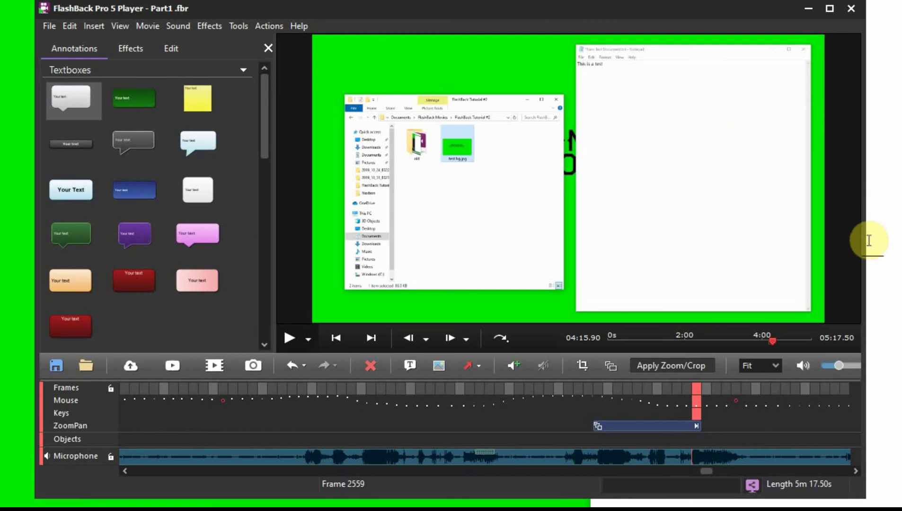
Step: Widen the FlashBack player window rightward so the zoomed green preview appears larger
drag(864, 247, 899, 256)
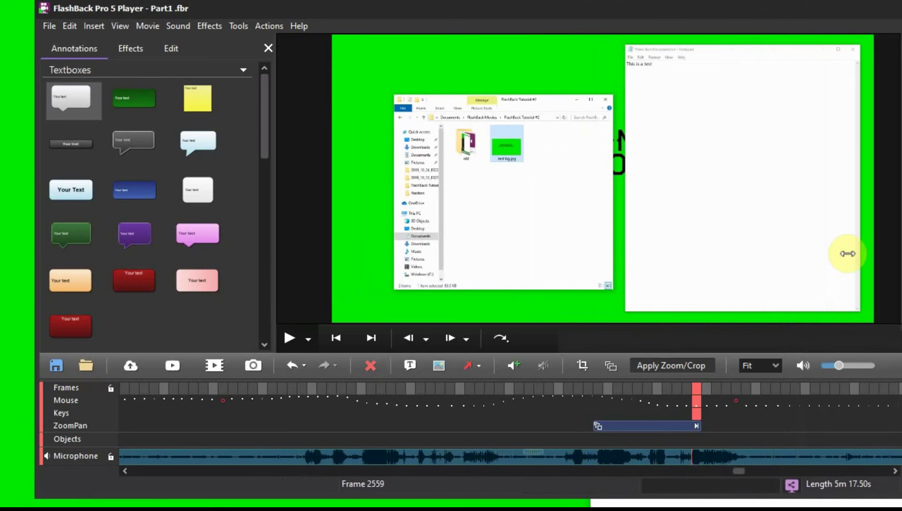